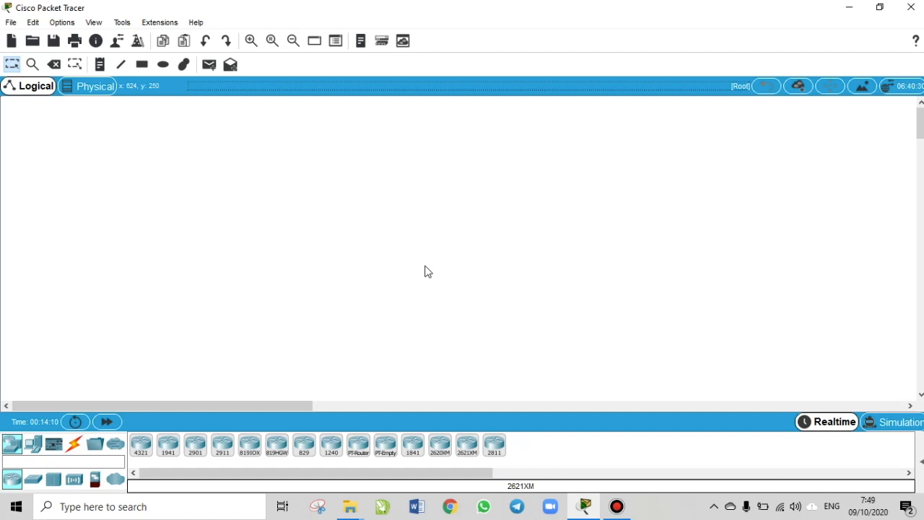
pyautogui.hotkey('alt', 'd')
pyautogui.click(77, 10)
pyautogui.click(16, 27)
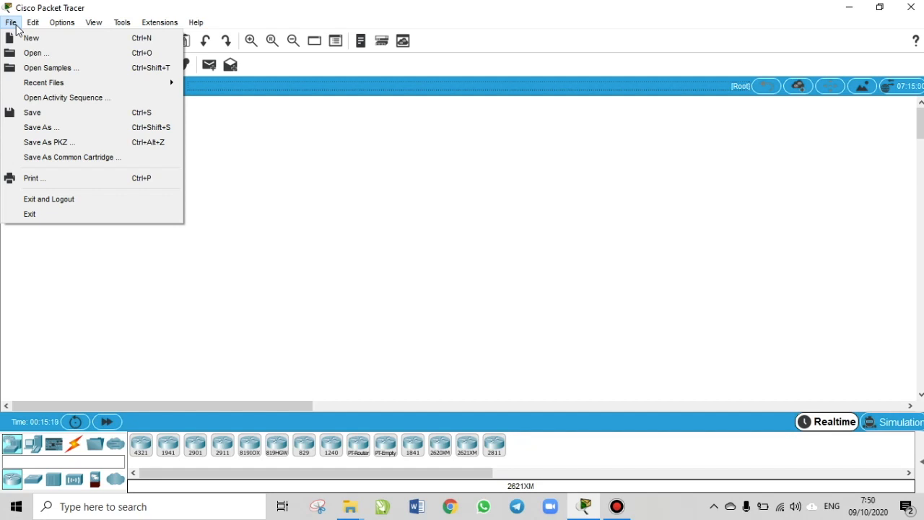
pyautogui.moveTo(32, 29)
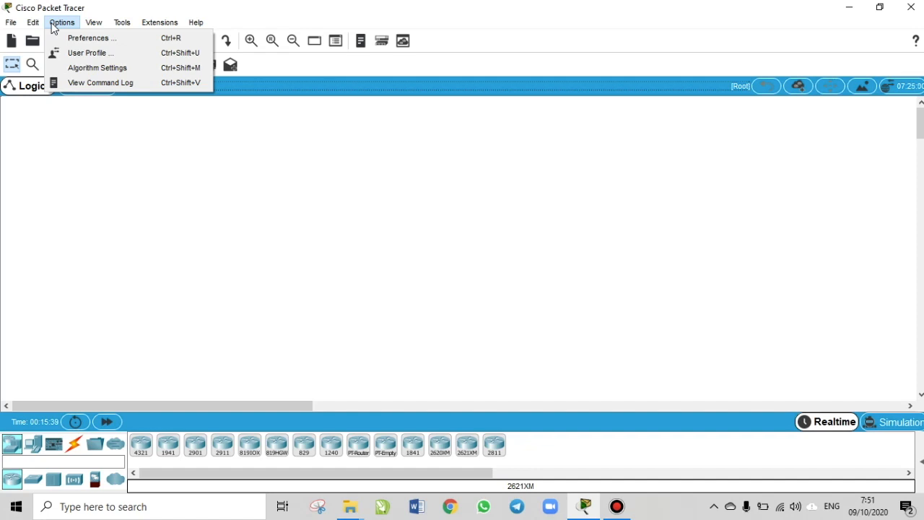
pyautogui.moveTo(87, 26)
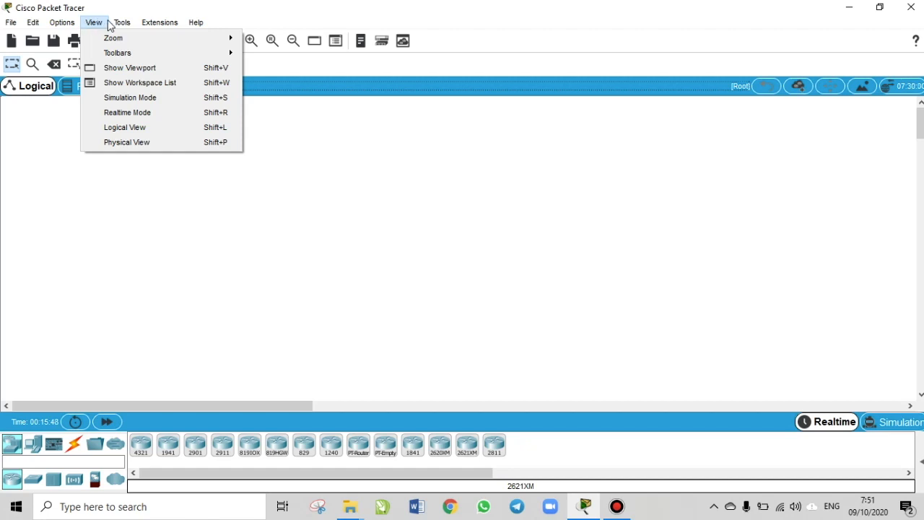
pyautogui.moveTo(118, 24)
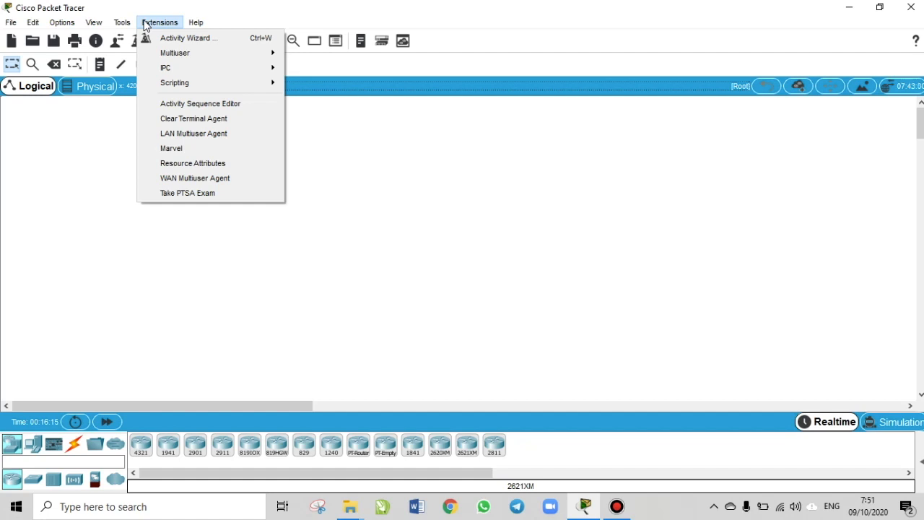
pyautogui.moveTo(189, 24)
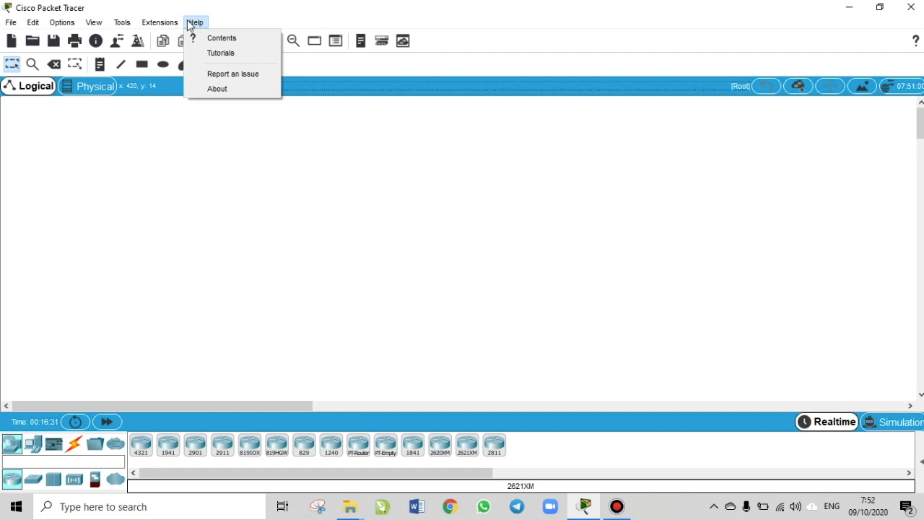
pyautogui.click(15, 42)
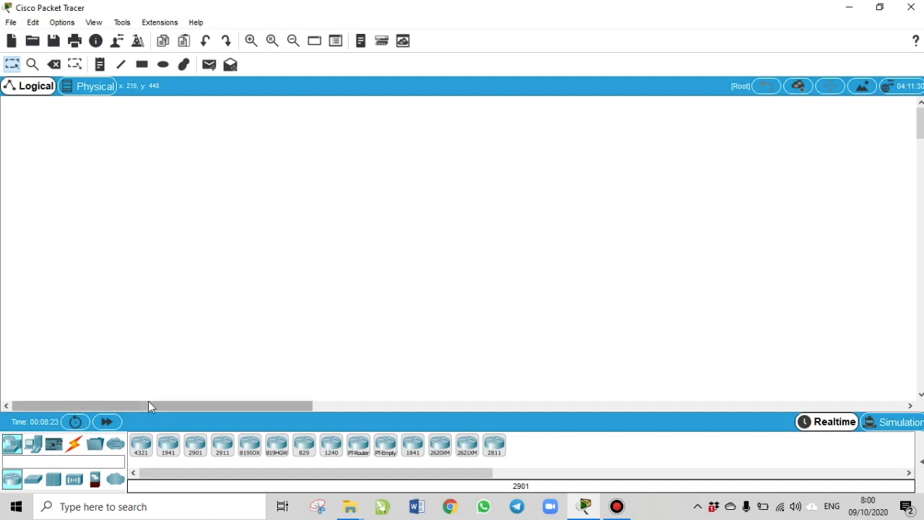
# Place a smartphone in the workspace and rename it HP Dosen
pyautogui.click(34, 445)
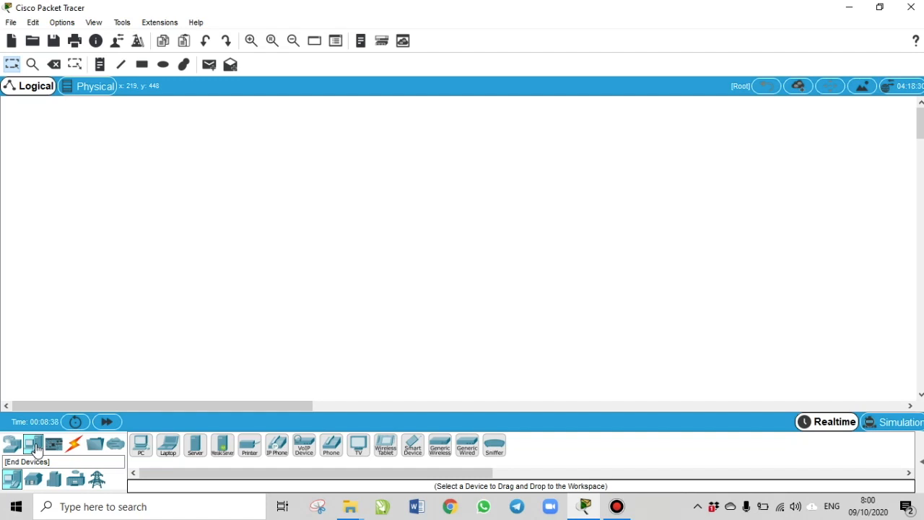
pyautogui.click(412, 447)
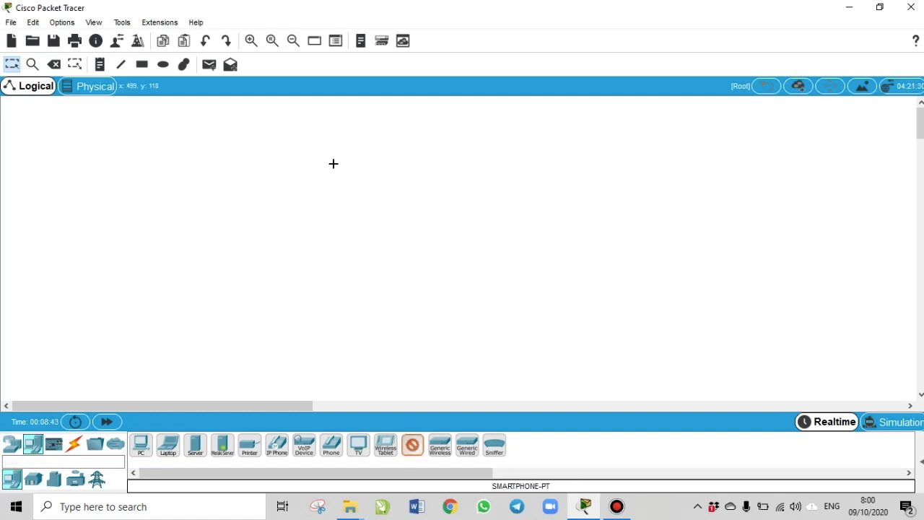
pyautogui.click(293, 231)
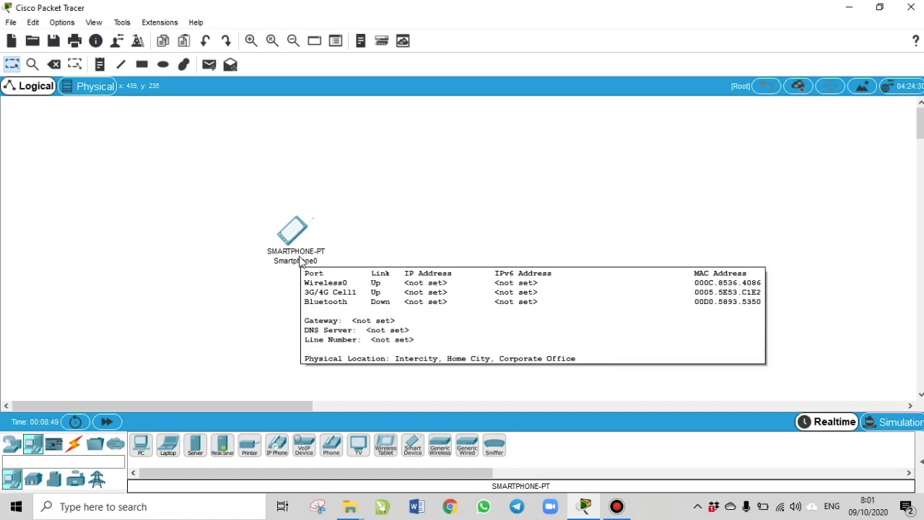
pyautogui.click(301, 262)
pyautogui.write('H')
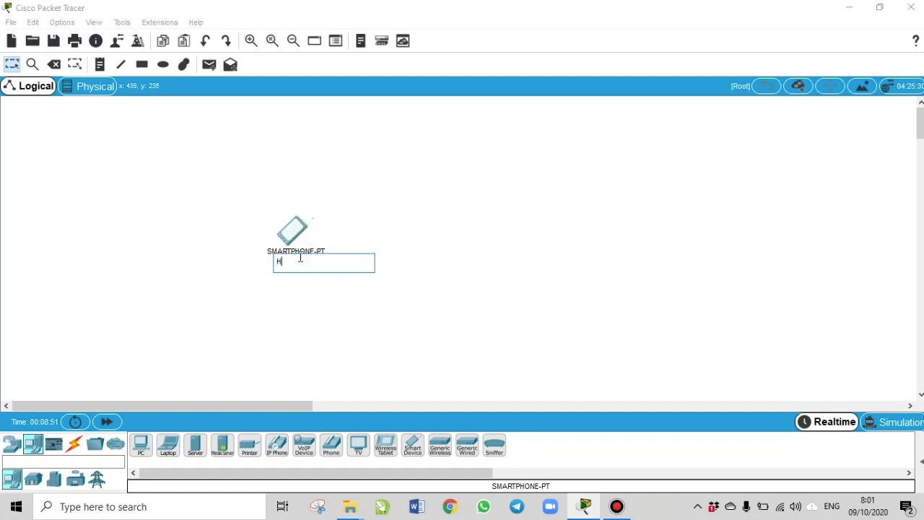
pyautogui.write('P Dosen')
pyautogui.click(390, 209)
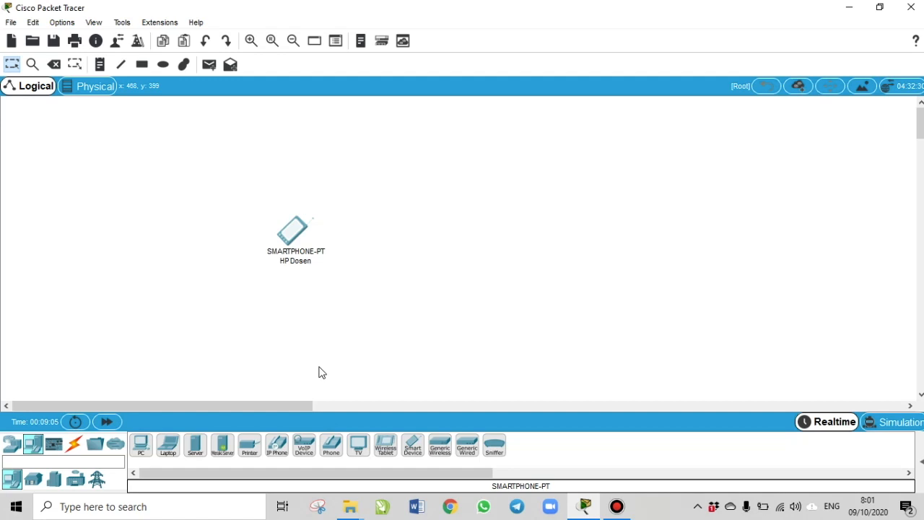
# Place a second smartphone across from HP Dosen and rename it HP Mahasiswa followed by the student's name
pyautogui.click(409, 442)
pyautogui.click(544, 223)
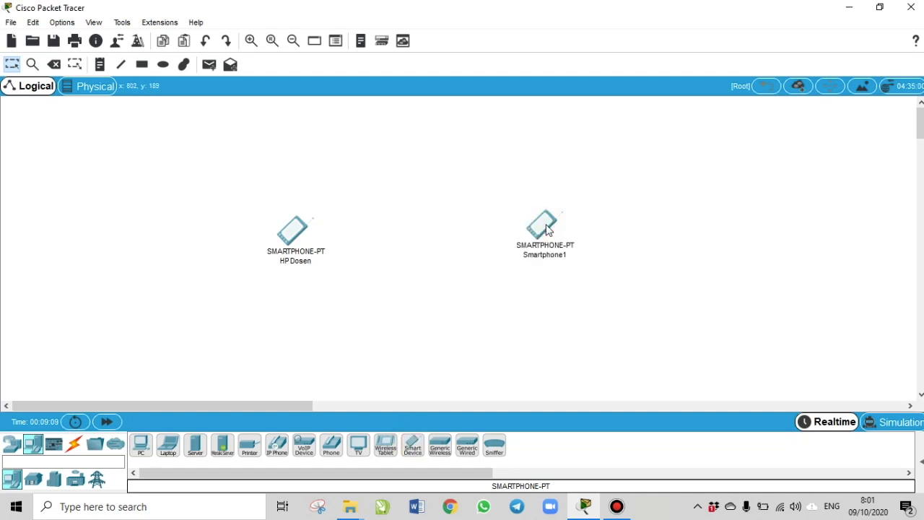
pyautogui.click(542, 252)
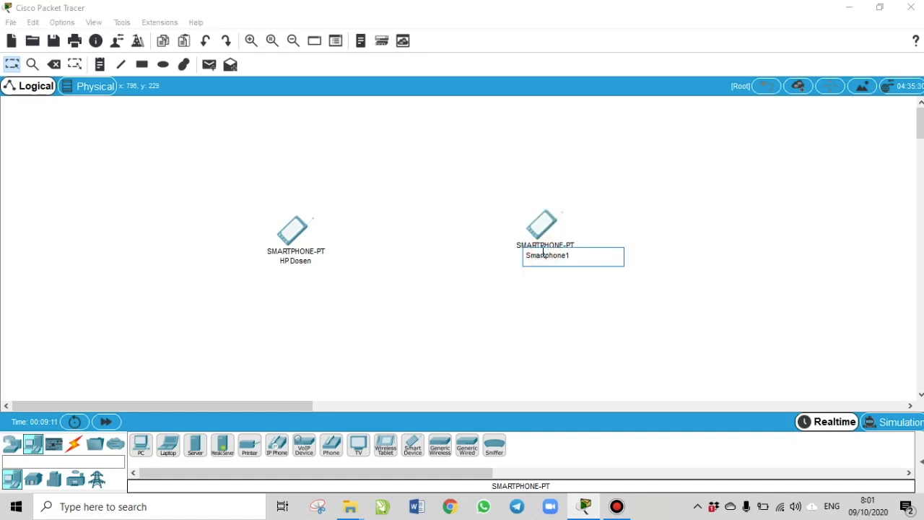
pyautogui.click(541, 254)
pyautogui.doubleClick(542, 254)
pyautogui.write('HP')
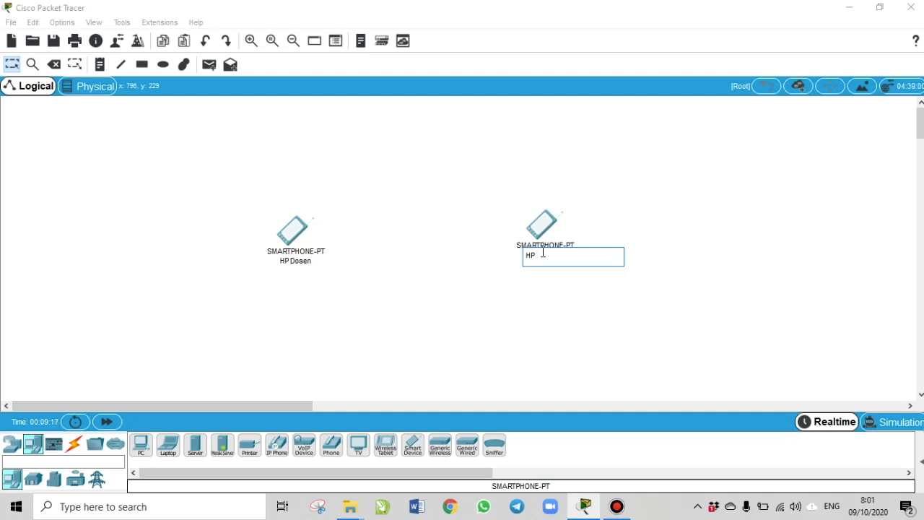
pyautogui.write(' Nick')
pyautogui.click(537, 255)
pyautogui.press('BackSpace')
pyautogui.write('_Mahasiswa')
pyautogui.click(424, 275)
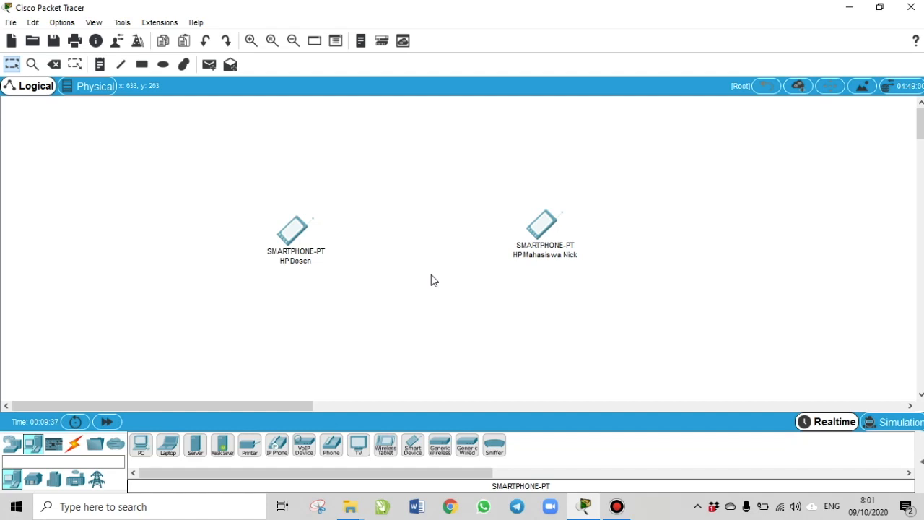
# Place a cell tower between and above the two smartphones and label it Tower IIK
pyautogui.click(14, 444)
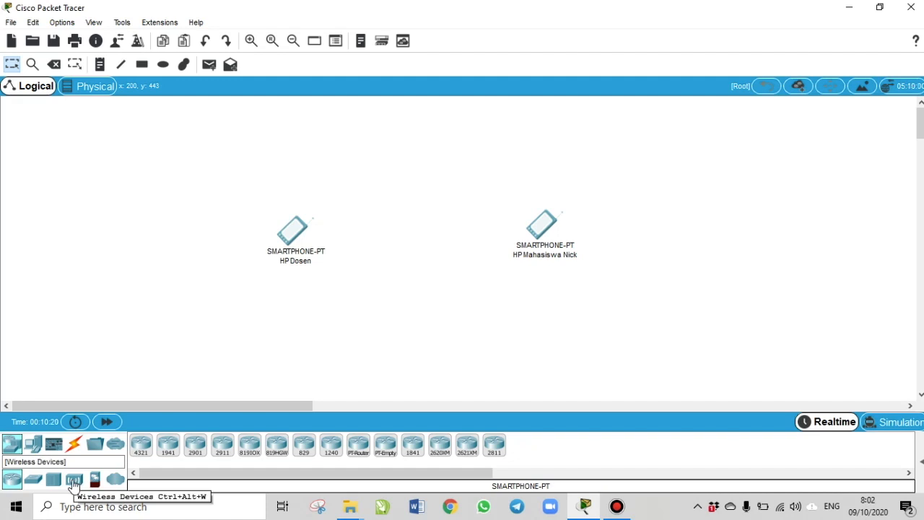
pyautogui.click(74, 482)
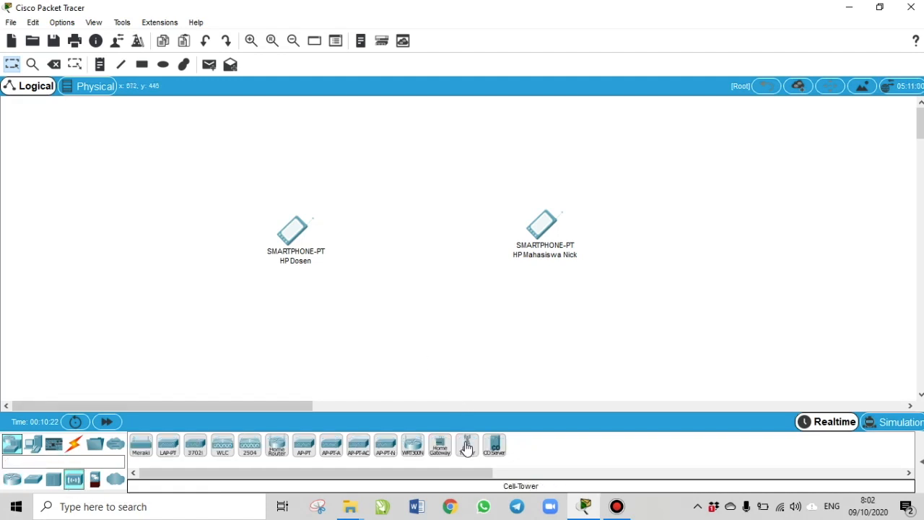
pyautogui.click(467, 443)
pyautogui.click(413, 177)
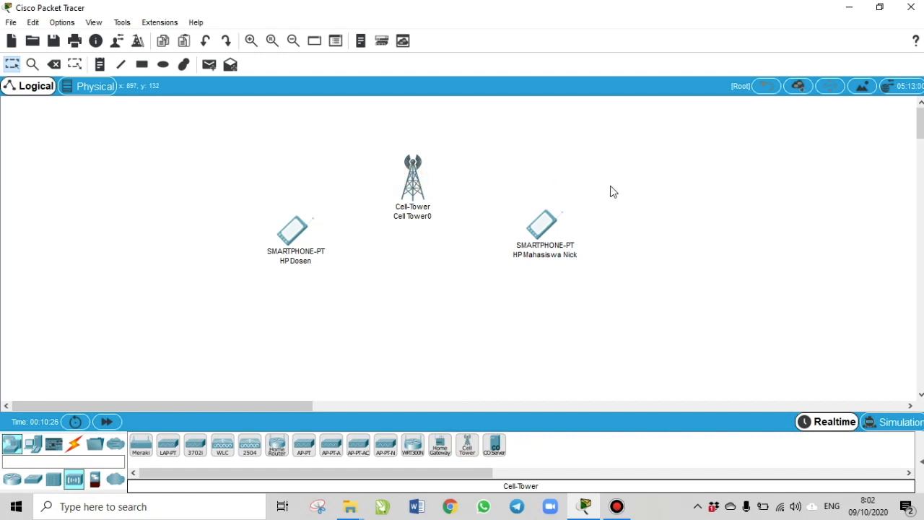
pyautogui.doubleClick(419, 220)
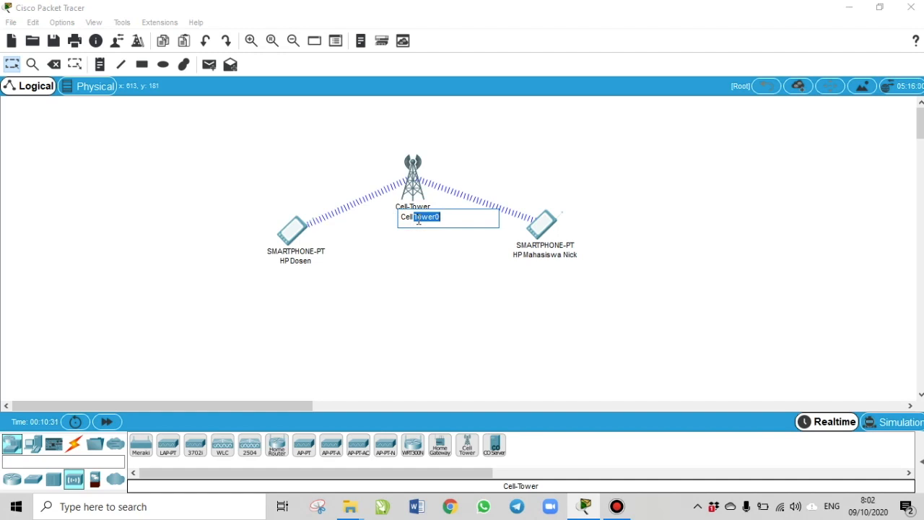
pyautogui.write('Tower IIK')
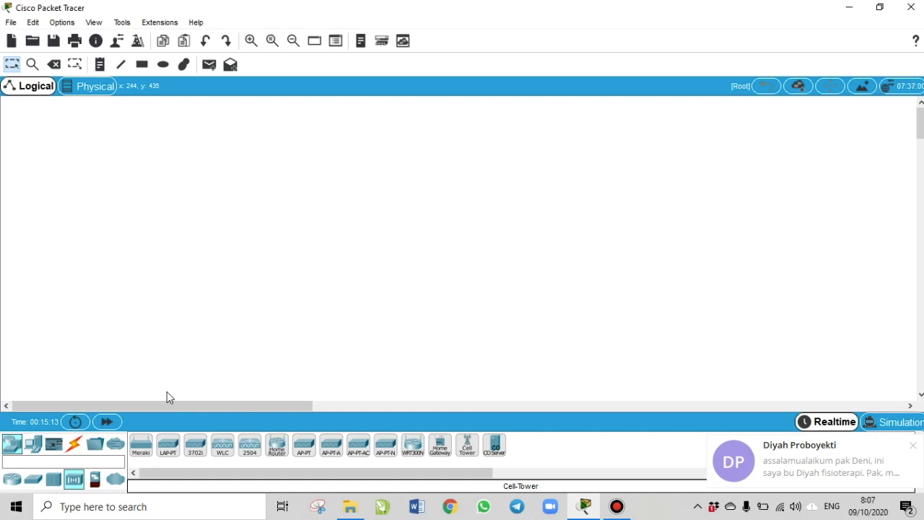
# Place a PC in the empty workspace and a laptop beside it
pyautogui.click(34, 444)
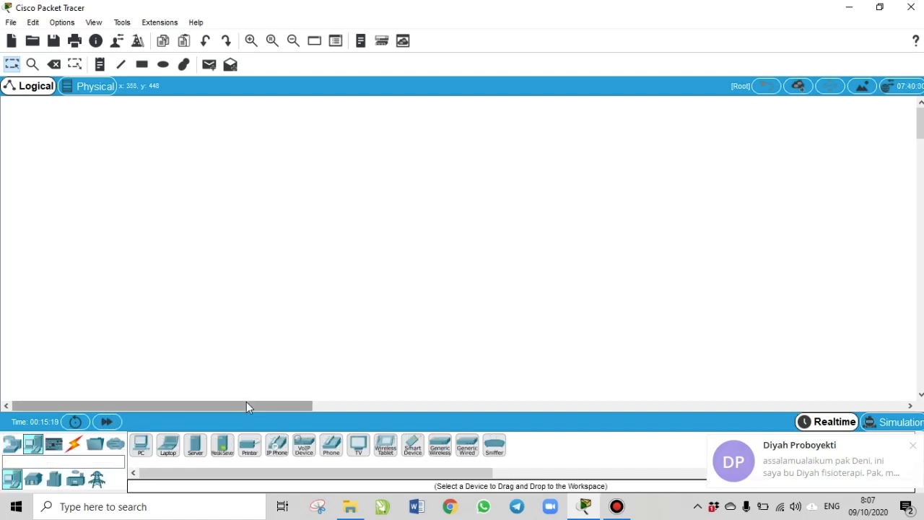
pyautogui.click(141, 447)
pyautogui.click(107, 284)
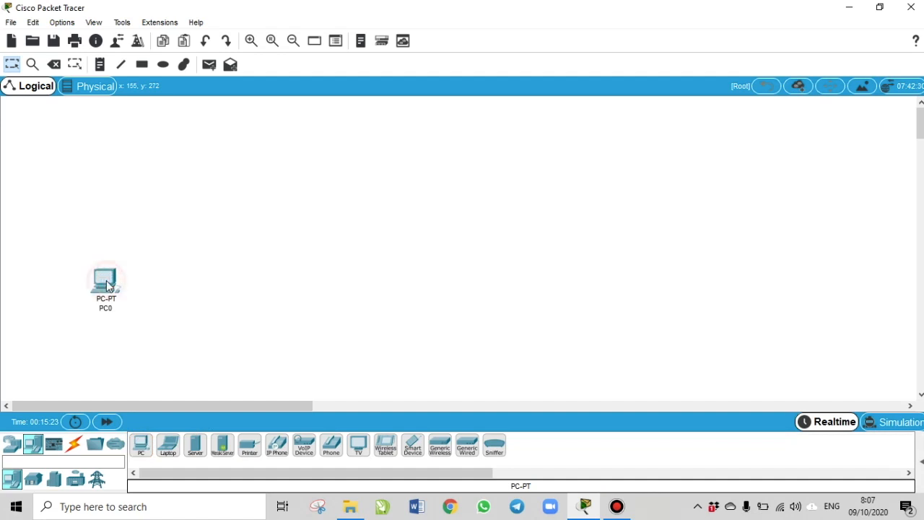
pyautogui.click(167, 445)
pyautogui.click(201, 289)
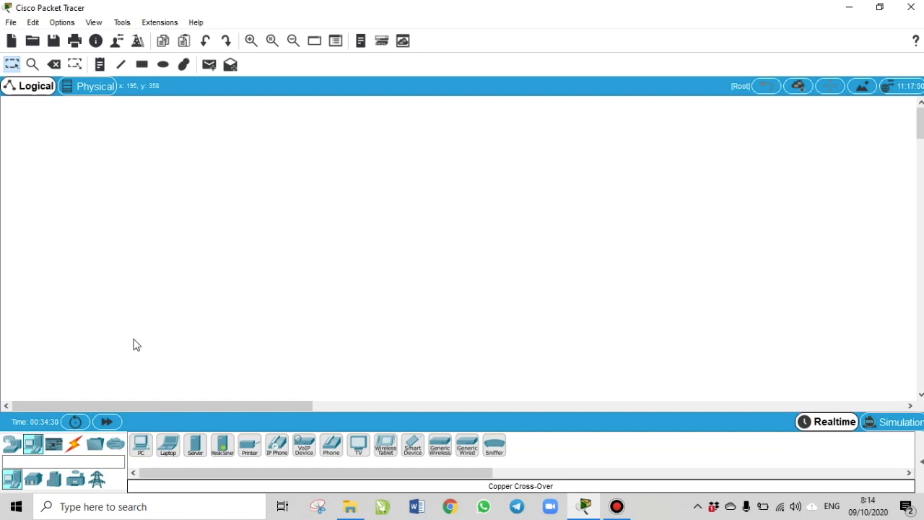
# Add a PC and a laptop next to each other as the end devices of a new small network
pyautogui.click(140, 448)
pyautogui.click(101, 247)
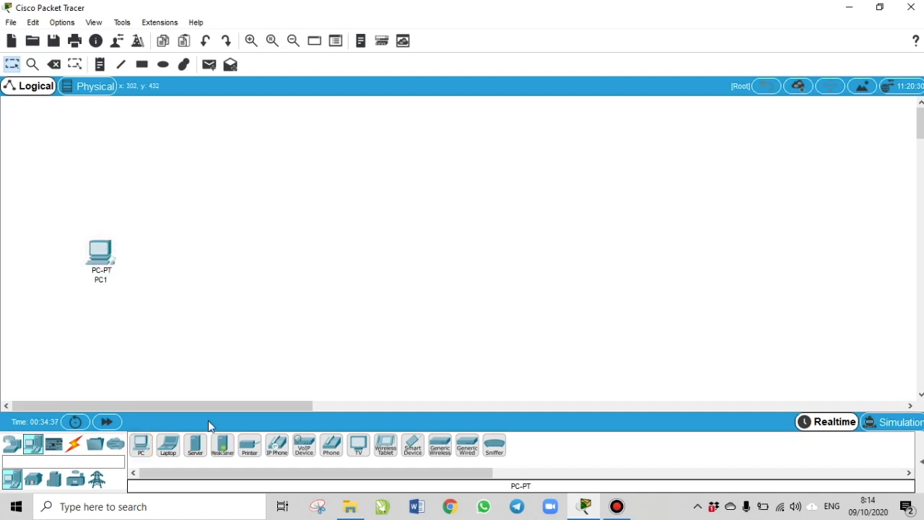
pyautogui.click(171, 447)
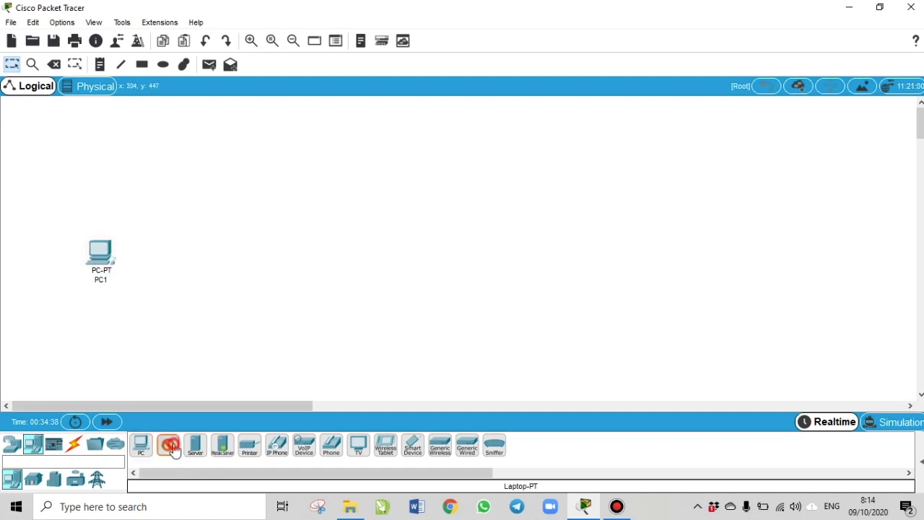
pyautogui.click(190, 263)
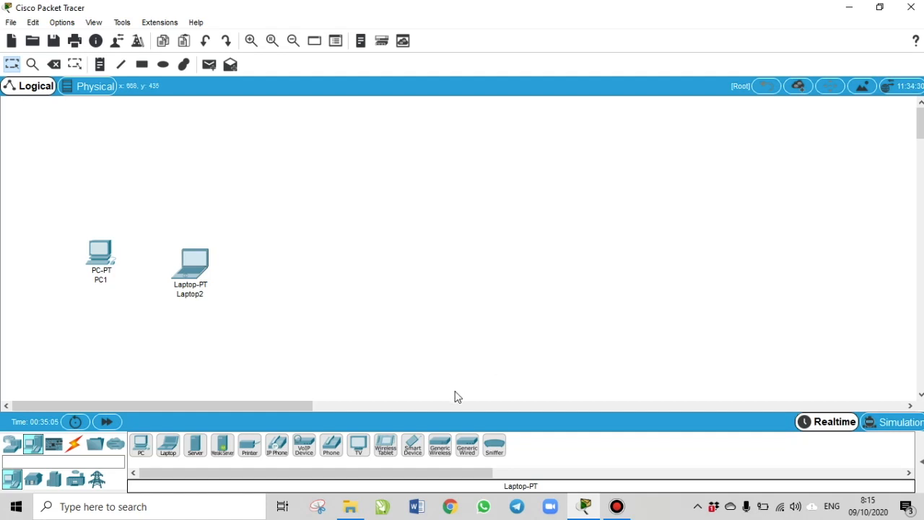
# Add a 2960 switch above and between the PC and the laptop
pyautogui.click(5, 444)
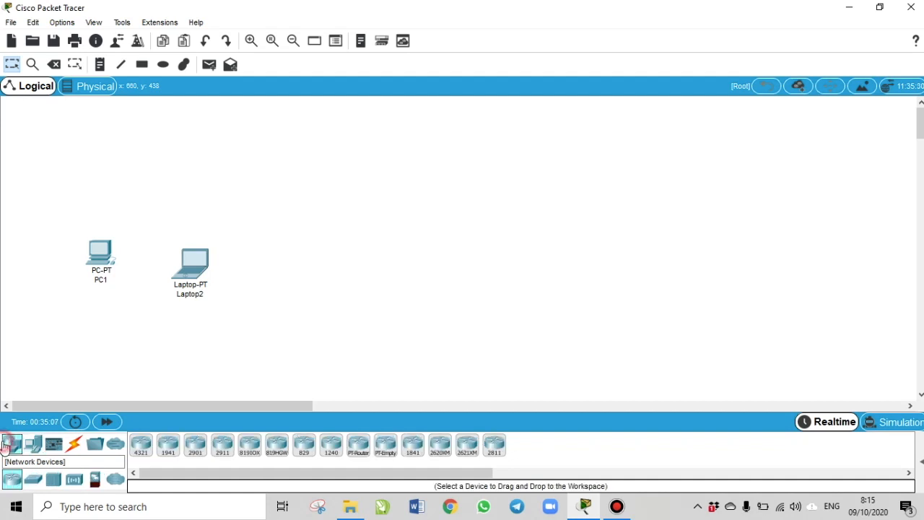
pyautogui.click(31, 485)
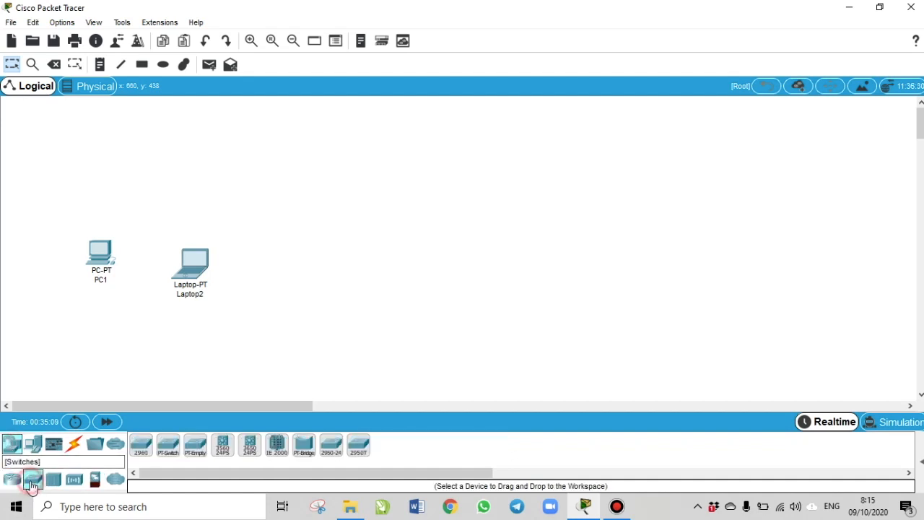
pyautogui.click(144, 444)
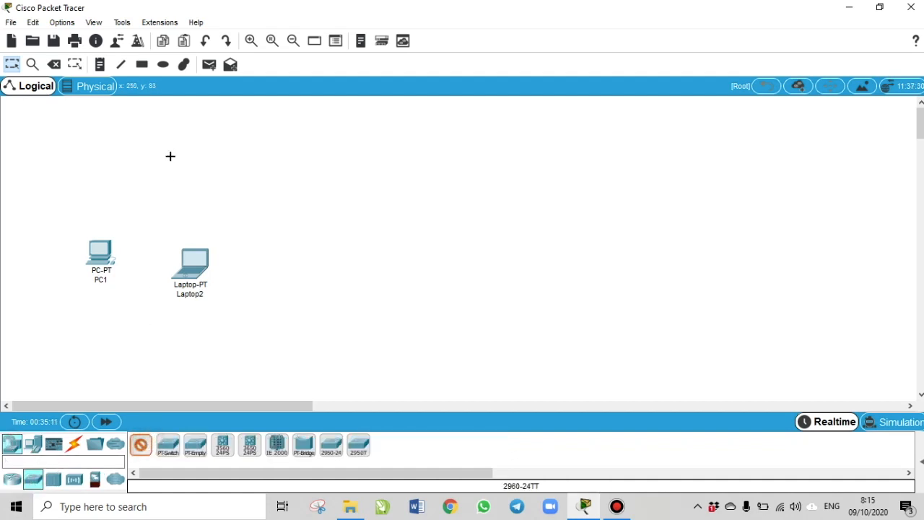
pyautogui.click(161, 194)
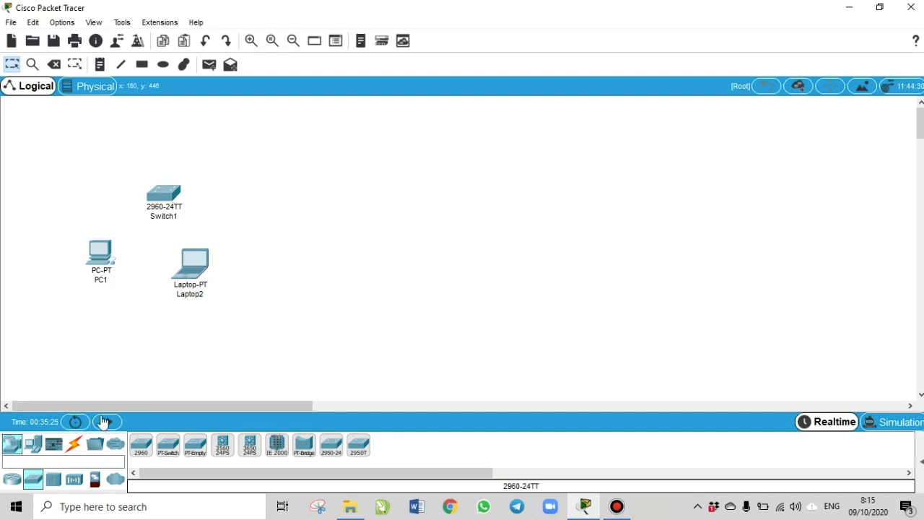
# Connect PC1 to Switch1 using the automatically chosen connection type
pyautogui.click(75, 445)
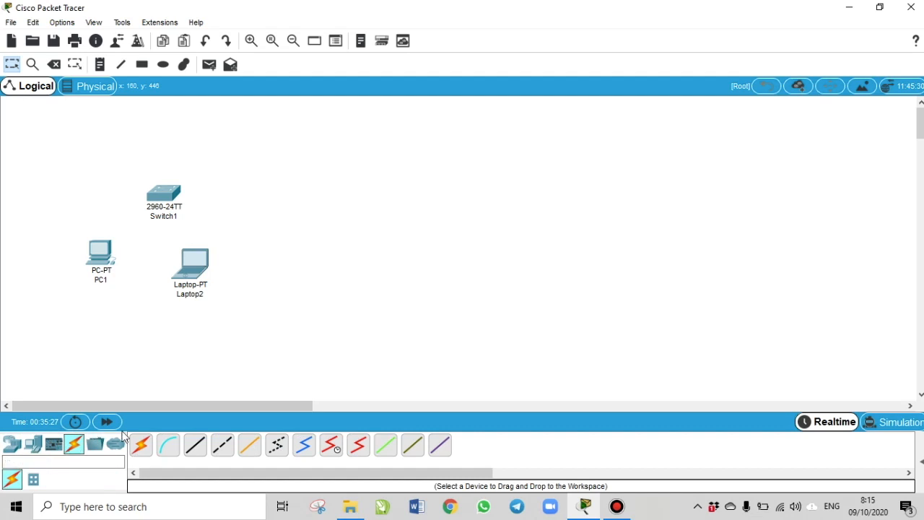
pyautogui.click(167, 445)
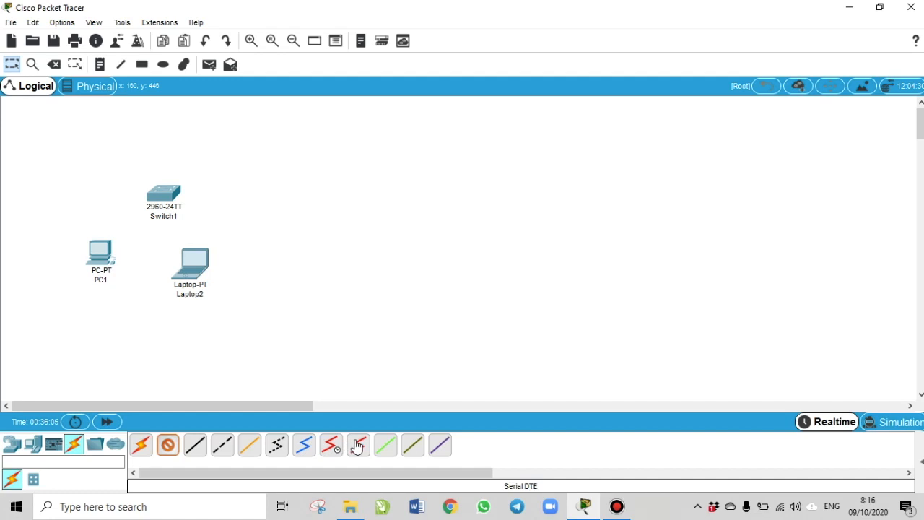
pyautogui.click(198, 440)
pyautogui.click(141, 444)
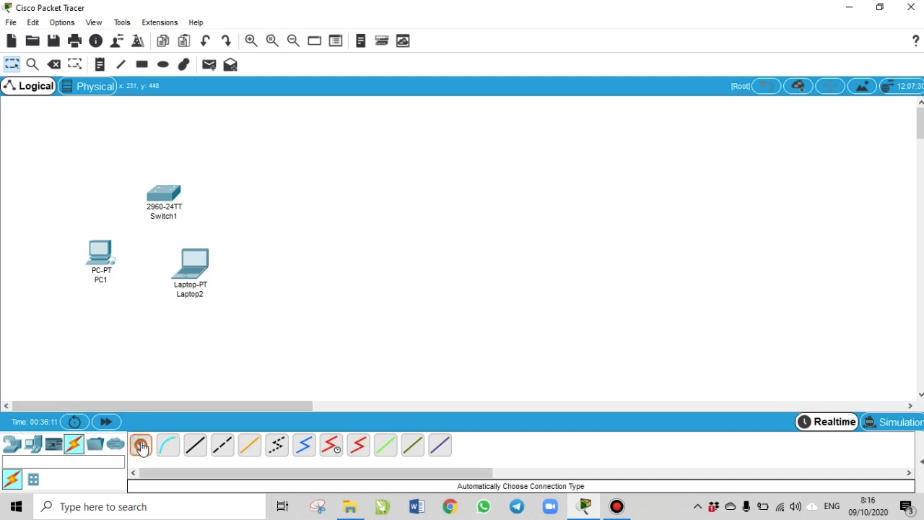
pyautogui.click(104, 258)
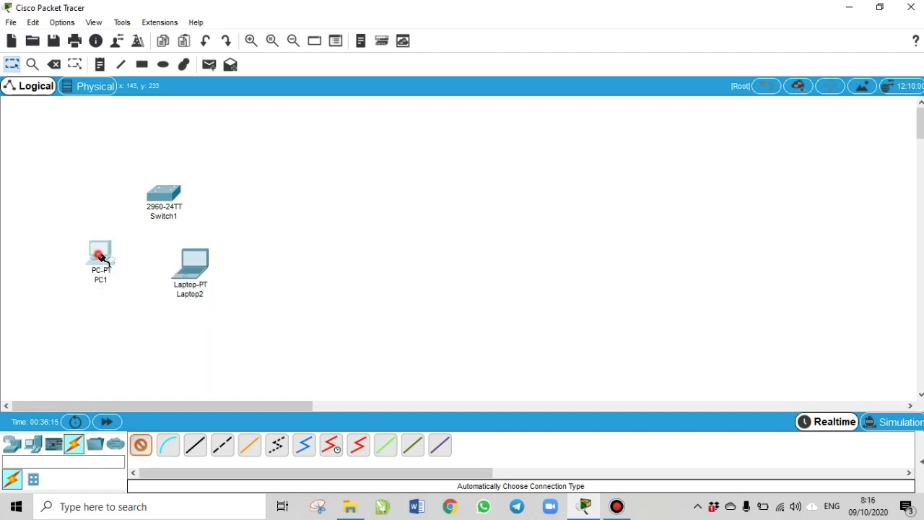
pyautogui.click(168, 199)
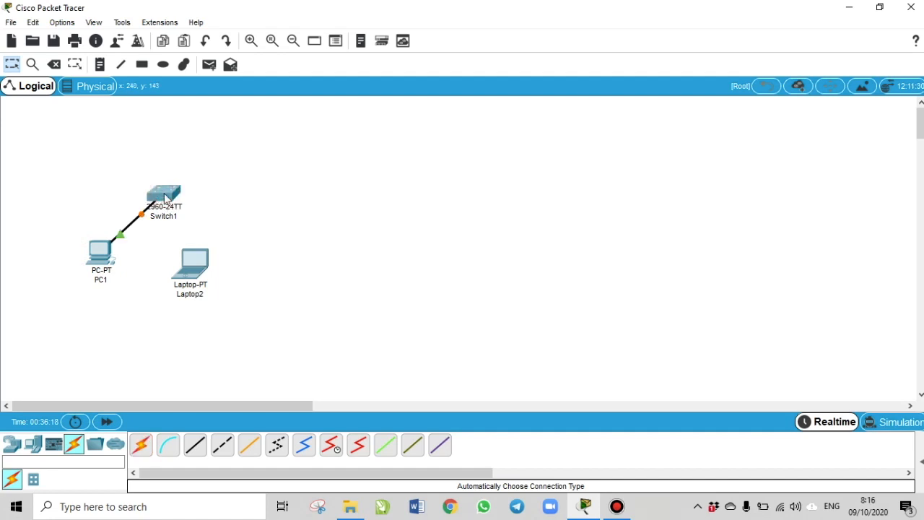
# Connect Laptop2 to Switch1 with the automatic connection type and fast-forward the network time
pyautogui.click(141, 445)
pyautogui.click(200, 260)
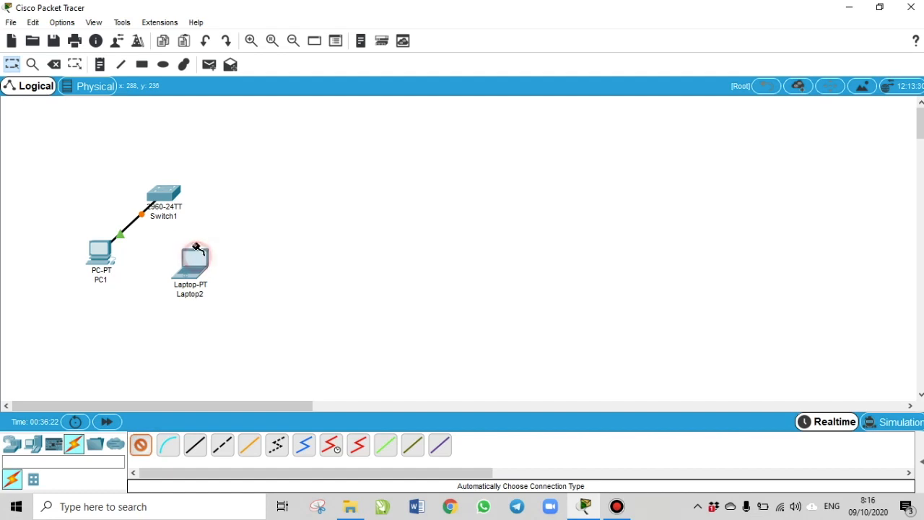
pyautogui.click(171, 195)
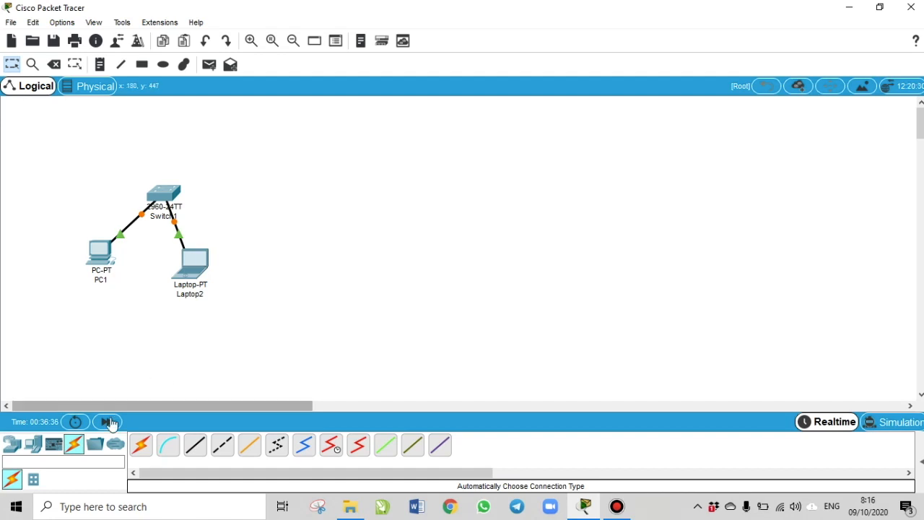
pyautogui.click(106, 423)
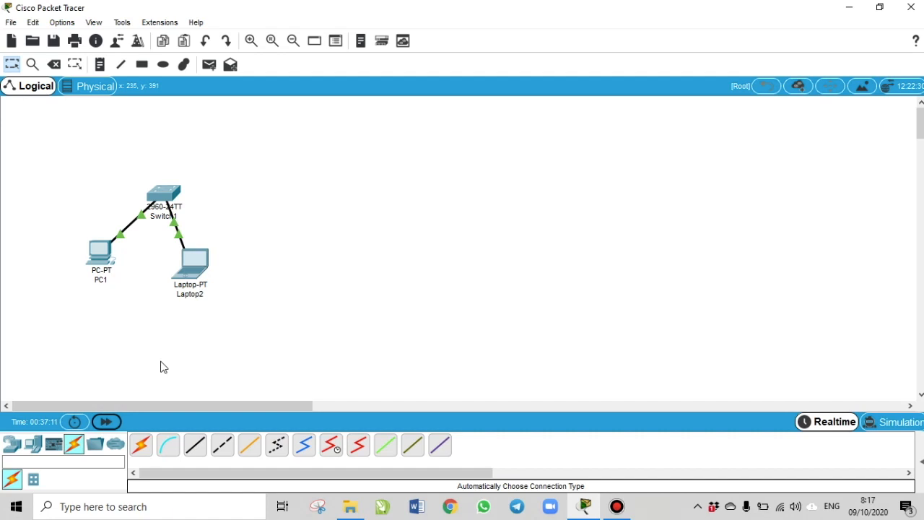